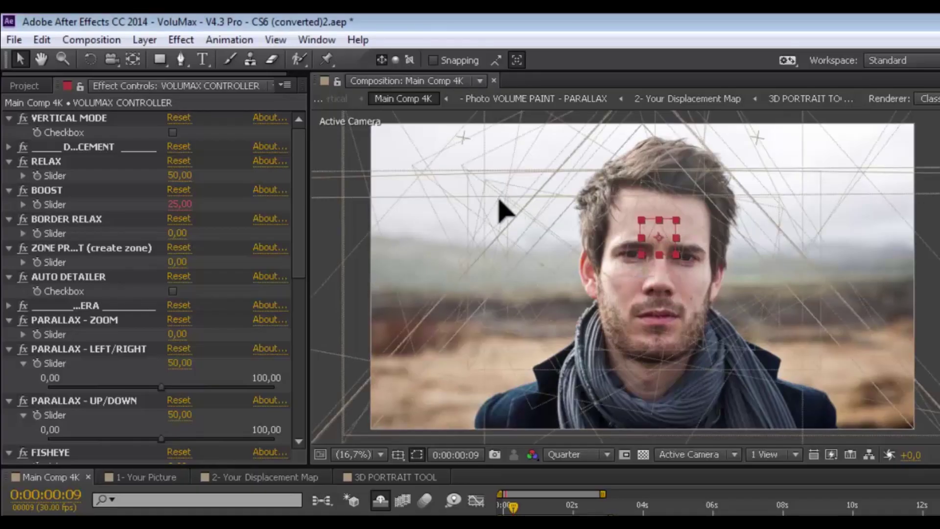
Move the VOLUMAX CONTROLLER around in Main Comp 4K to preview the finished portrait's parallax effect.
{"action": "left_click", "coordinate": [493, 211]}
{"action": "left_click_drag", "start_coordinate": [437, 394], "coordinate": [844, 196]}
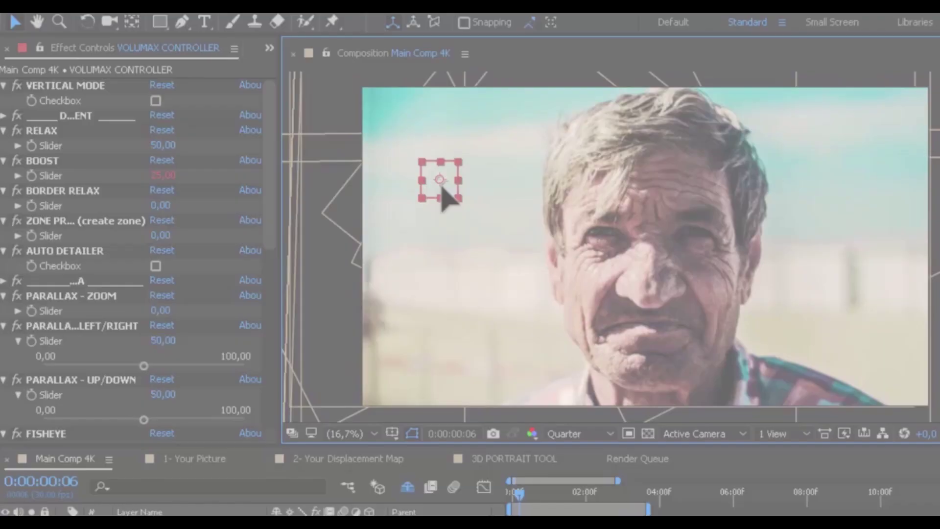
{"action": "left_click_drag", "start_coordinate": [441, 183], "coordinate": [749, 196]}
{"action": "left_click_drag", "start_coordinate": [553, 301], "coordinate": [461, 333]}
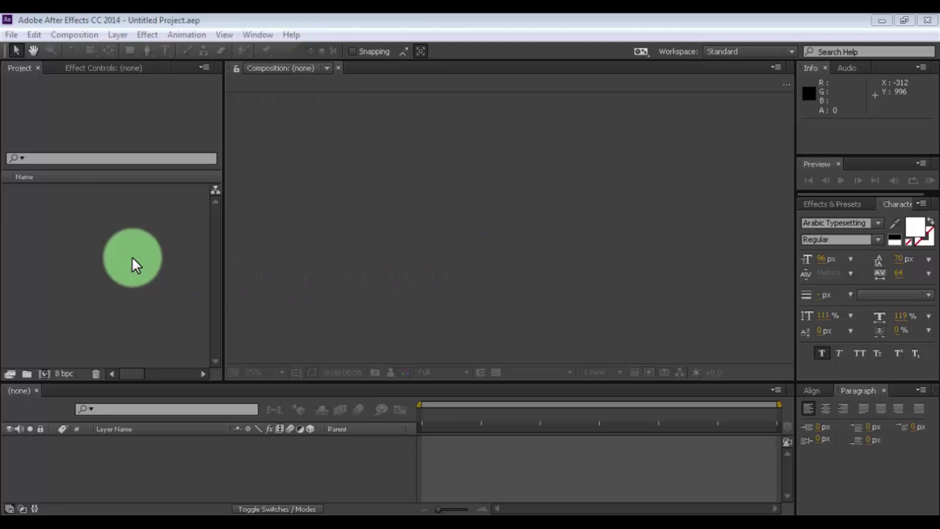
Open the recent project VoluMax - V4.3 Pro - CS6 (converted).aep.
{"action": "left_click", "coordinate": [132, 257]}
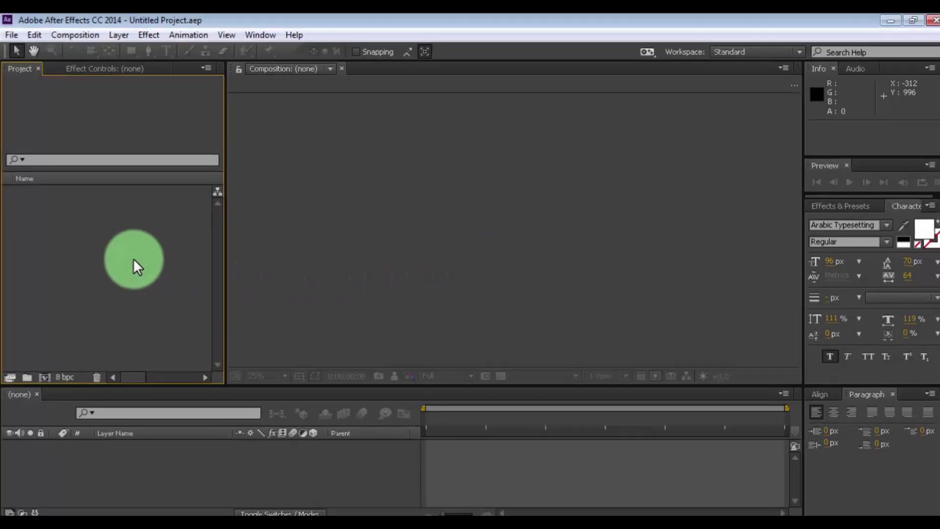
{"action": "left_click", "coordinate": [11, 35]}
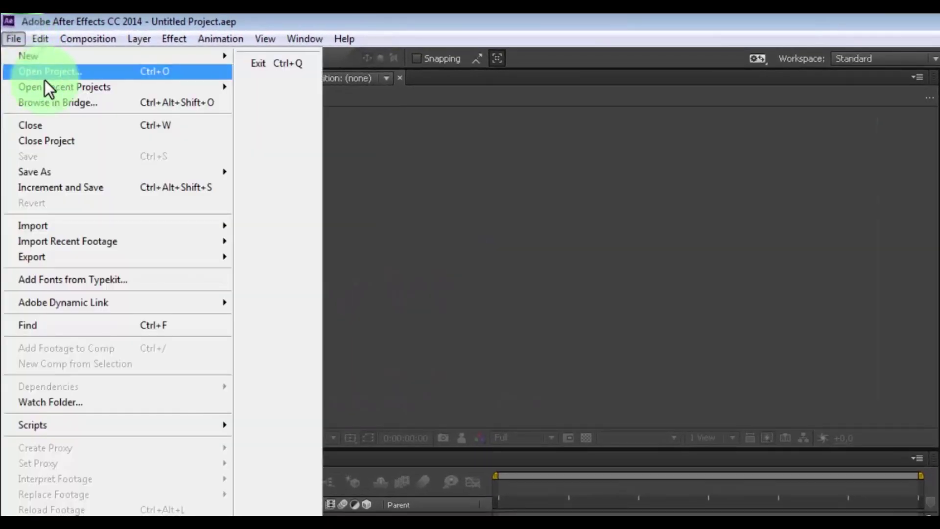
{"action": "mouse_move", "coordinate": [212, 90]}
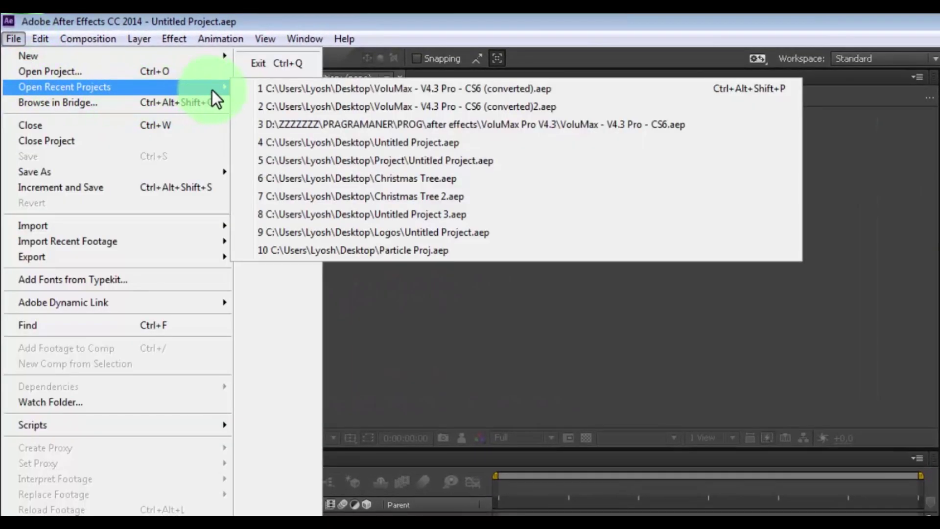
{"action": "left_click", "coordinate": [448, 93]}
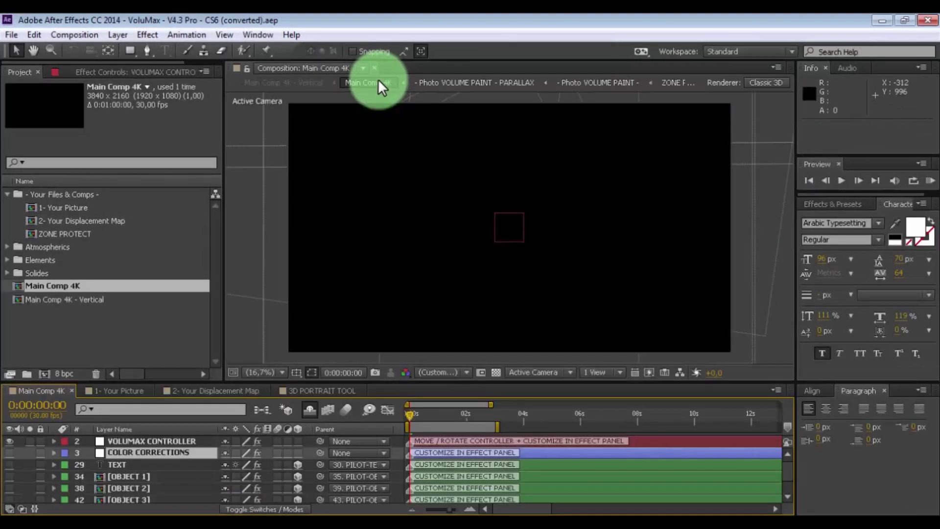
Import Portrait.jpg into the project and add it to the 1- Your Picture composition below the VERTICAL FRAME layer.
{"action": "left_click", "coordinate": [109, 318]}
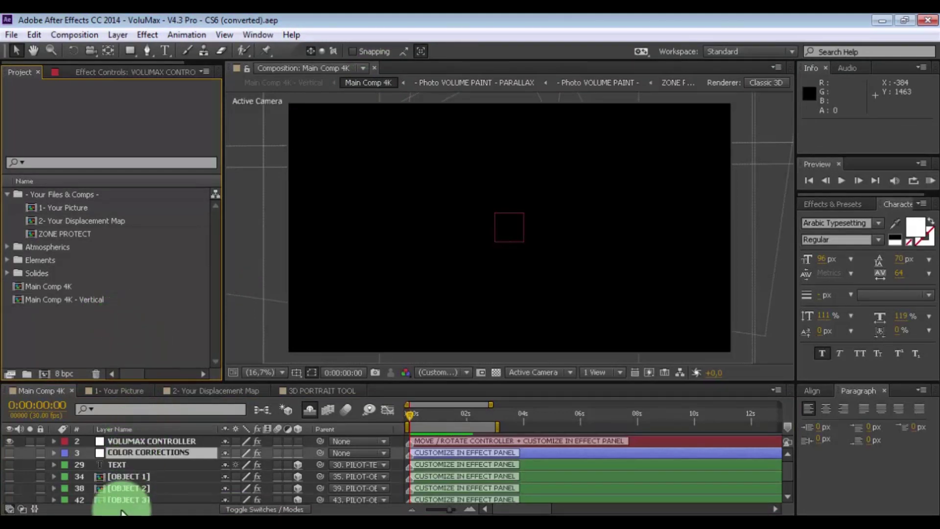
{"action": "left_click_drag", "start_coordinate": [113, 527], "coordinate": [66, 337]}
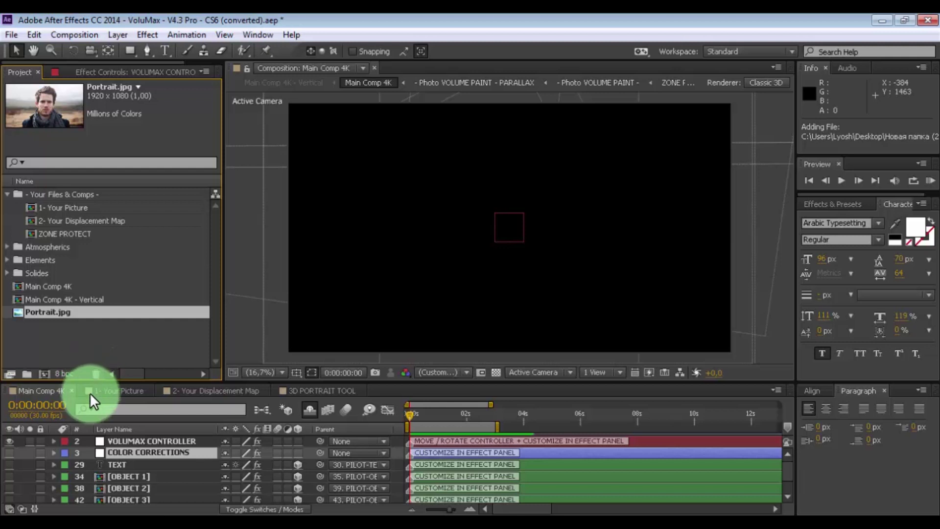
{"action": "left_click", "coordinate": [113, 391]}
{"action": "left_click_drag", "start_coordinate": [47, 312], "coordinate": [134, 479]}
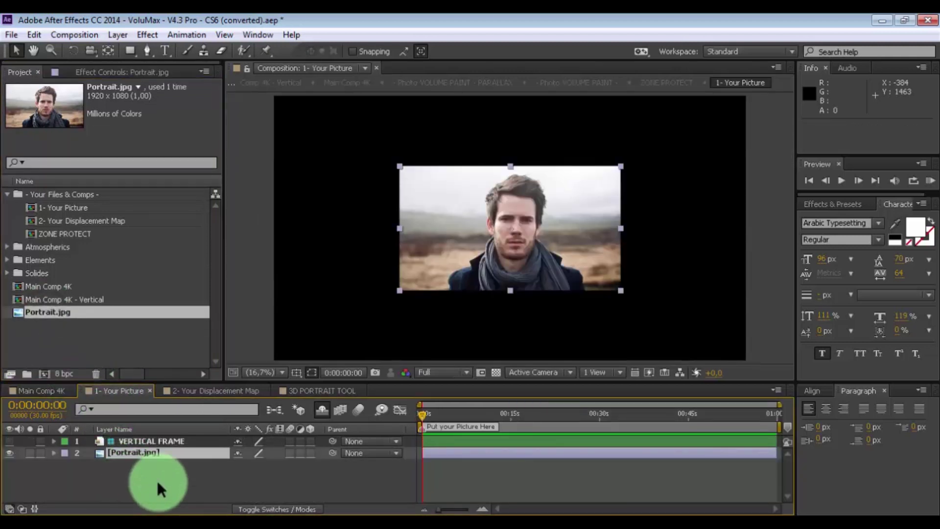
Scale up the Portrait.jpg layer to fill the 1- Your Picture frame.
{"action": "key", "text": "s"}
{"action": "left_click_drag", "start_coordinate": [269, 465], "coordinate": [354, 467]}
{"action": "left_click", "coordinate": [346, 475]}
{"action": "left_click", "coordinate": [53, 453]}
In the 2- Your Displacement Map composition, make the 3D PORTRAIT TOOL and PAINT DEPTH MAP in AE (Tutorial) layers visible.
{"action": "left_click", "coordinate": [204, 392]}
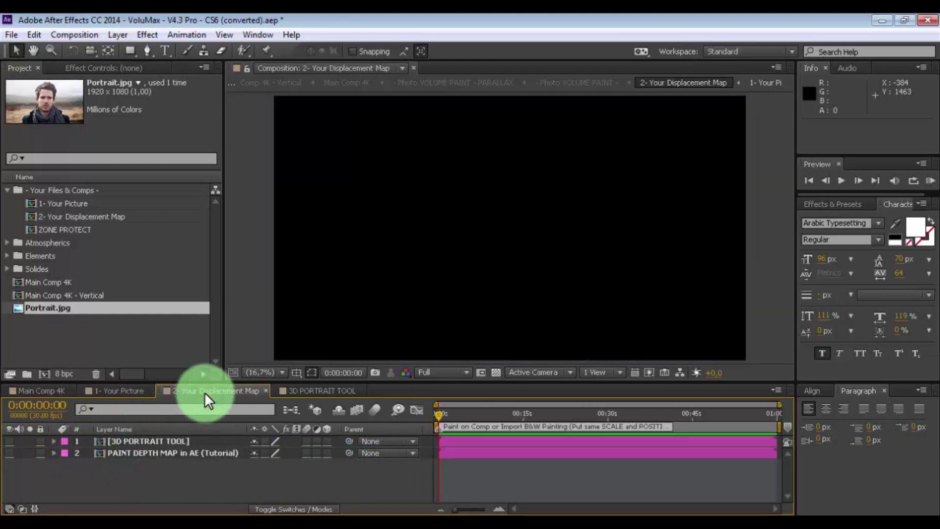
{"action": "left_click", "coordinate": [8, 441]}
{"action": "left_click", "coordinate": [8, 453]}
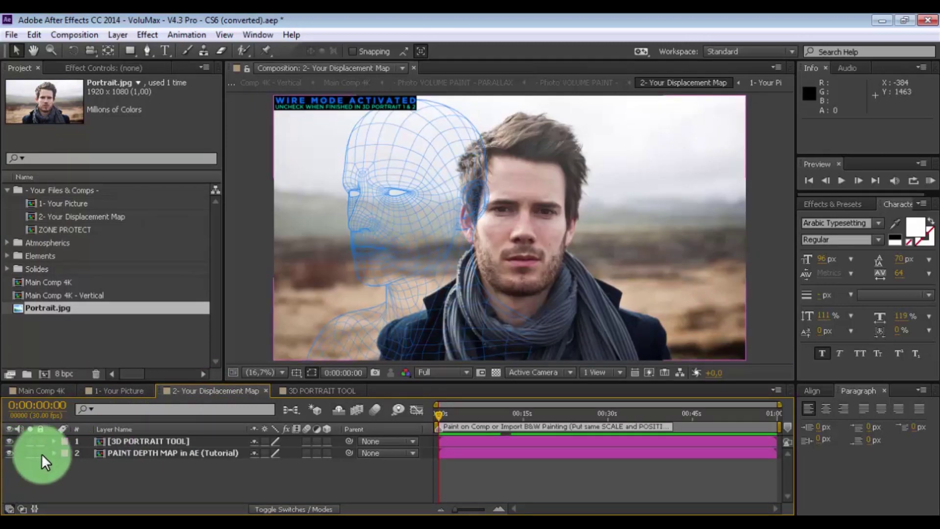
In the 3D PORTRAIT TOOL composition, select the 3D PORTRAIT 1 layer and show its effect settings.
{"action": "left_click", "coordinate": [300, 392]}
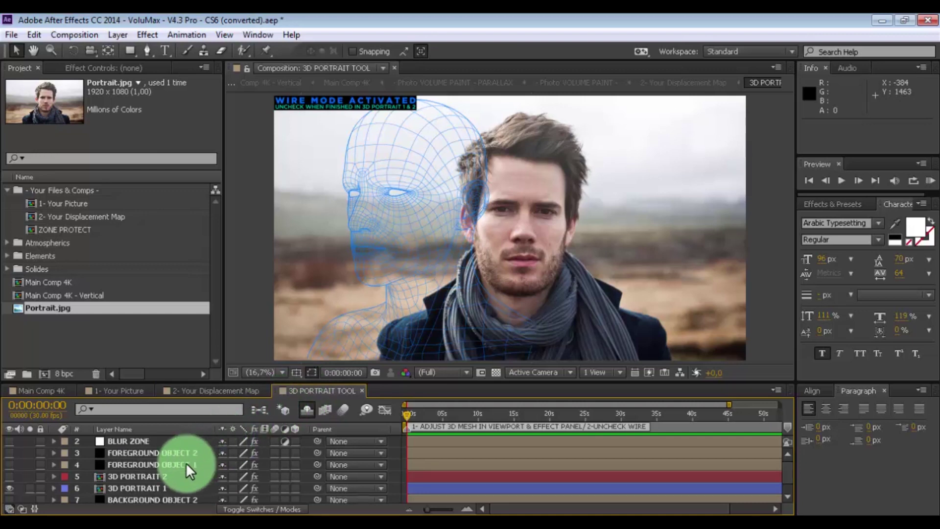
{"action": "left_click", "coordinate": [149, 487]}
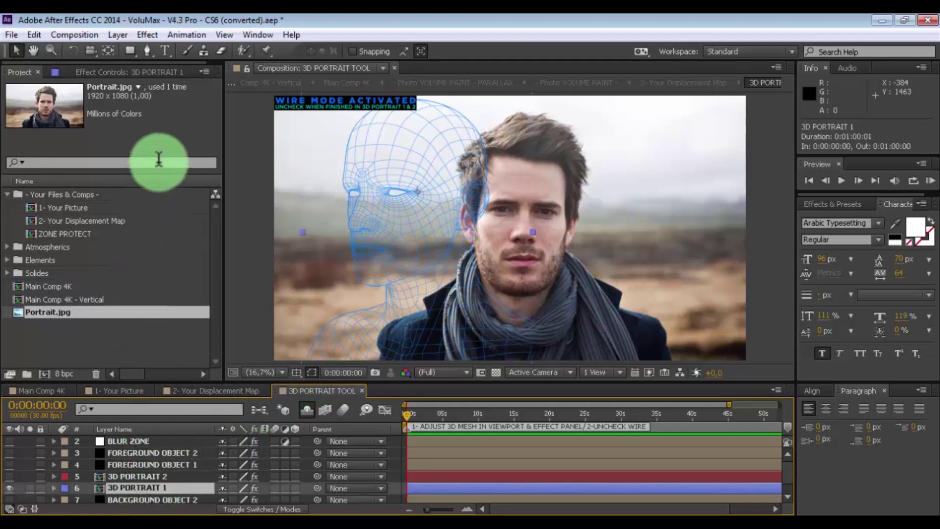
{"action": "left_click", "coordinate": [155, 72]}
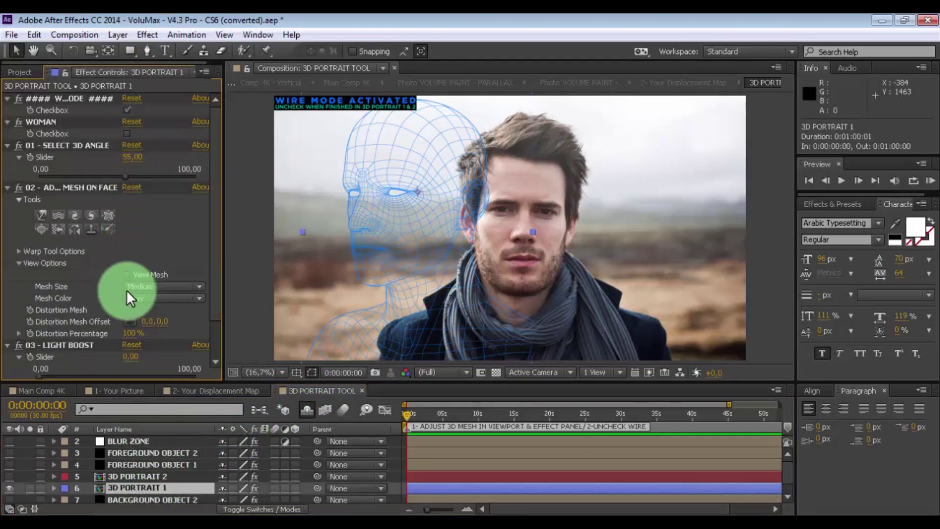
{"action": "left_click", "coordinate": [130, 476]}
{"action": "left_click", "coordinate": [130, 489]}
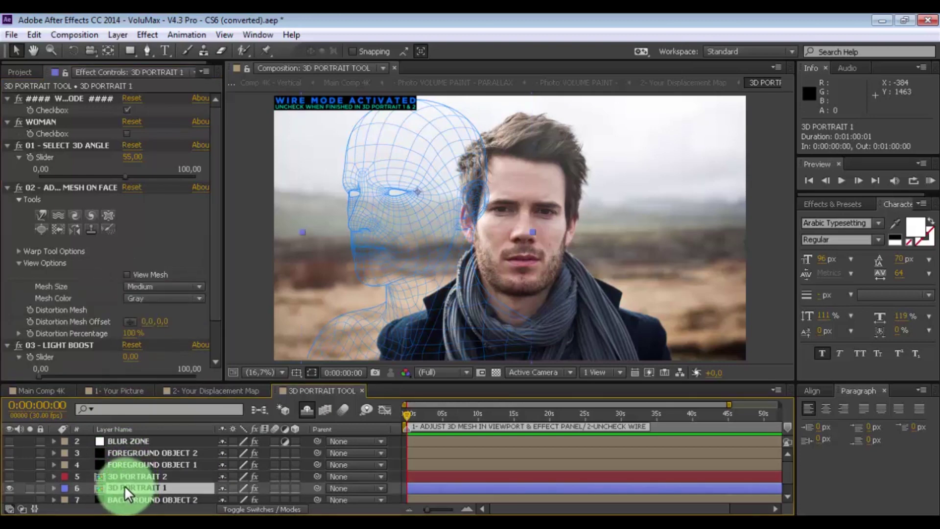
Try different values for 3D PORTRAIT 1's SELECT 3D ANGLE slider and set it to 50.
{"action": "left_click", "coordinate": [128, 181]}
{"action": "left_click_drag", "start_coordinate": [123, 172], "coordinate": [157, 177]}
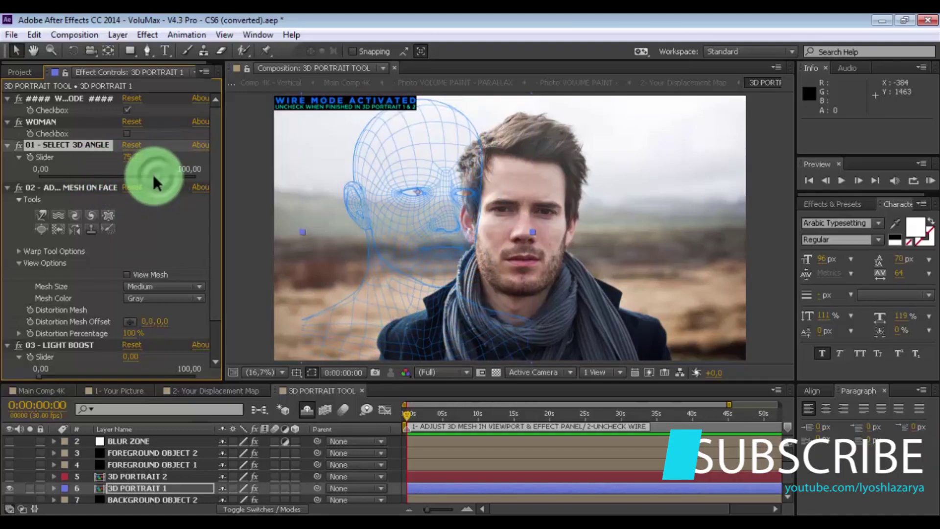
{"action": "left_click", "coordinate": [127, 156]}
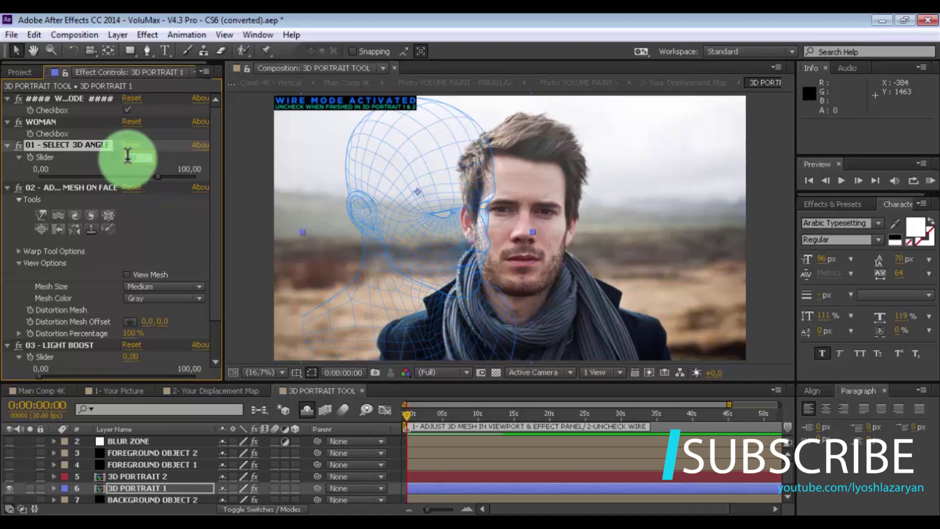
{"action": "type", "text": "90"}
{"action": "key", "text": "Return"}
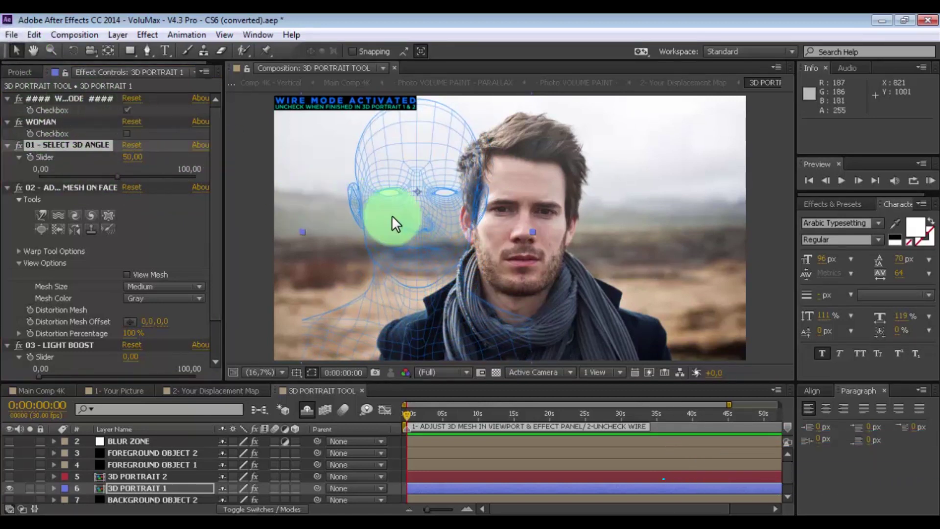
Move the wireframe head onto the man's face and scale the 3D PORTRAIT 1 layer down to match its size.
{"action": "left_click_drag", "start_coordinate": [413, 213], "coordinate": [517, 222]}
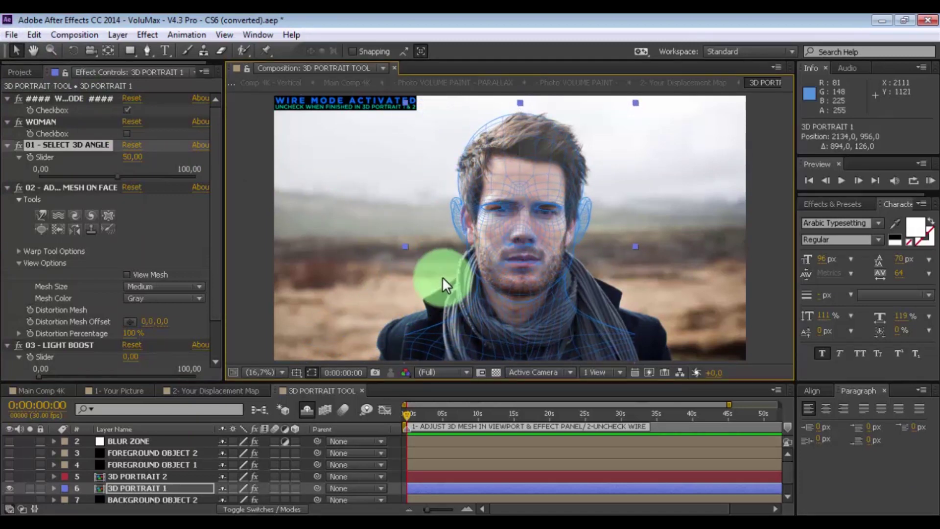
{"action": "left_click", "coordinate": [176, 488]}
{"action": "key", "text": "s"}
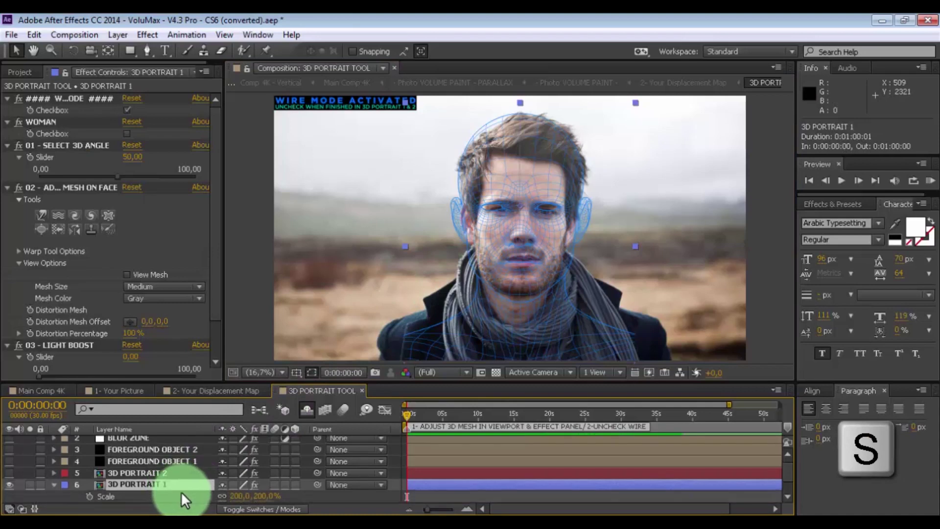
{"action": "scroll", "coordinate": [531, 276], "scroll_direction": "up", "scroll_amount": 2}
{"action": "left_click_drag", "start_coordinate": [263, 506], "coordinate": [175, 496]}
Rotate the 3D PORTRAIT 1 layer by 5° and reposition it at about 2146, 992 over the face.
{"action": "key", "text": "r"}
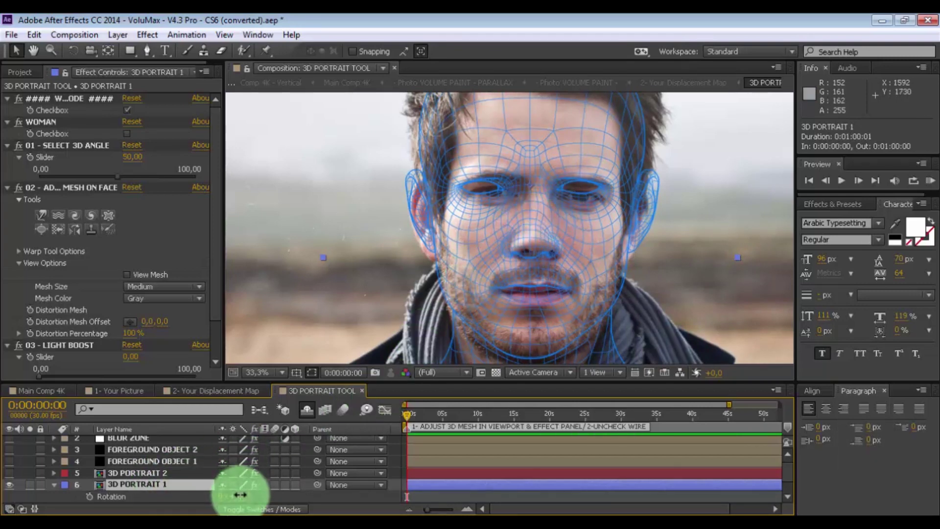
{"action": "left_click_drag", "start_coordinate": [240, 495], "coordinate": [241, 493]}
{"action": "left_click_drag", "start_coordinate": [537, 219], "coordinate": [538, 220]}
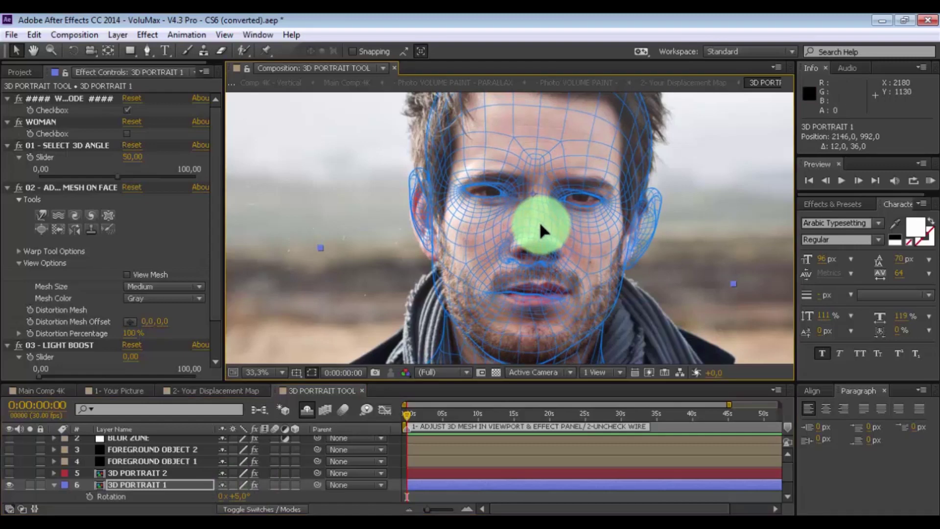
Warp the wireframe mesh on 3D PORTRAIT 1 to follow the man's eyes, nose, ears and head outline.
{"action": "left_click", "coordinate": [42, 213]}
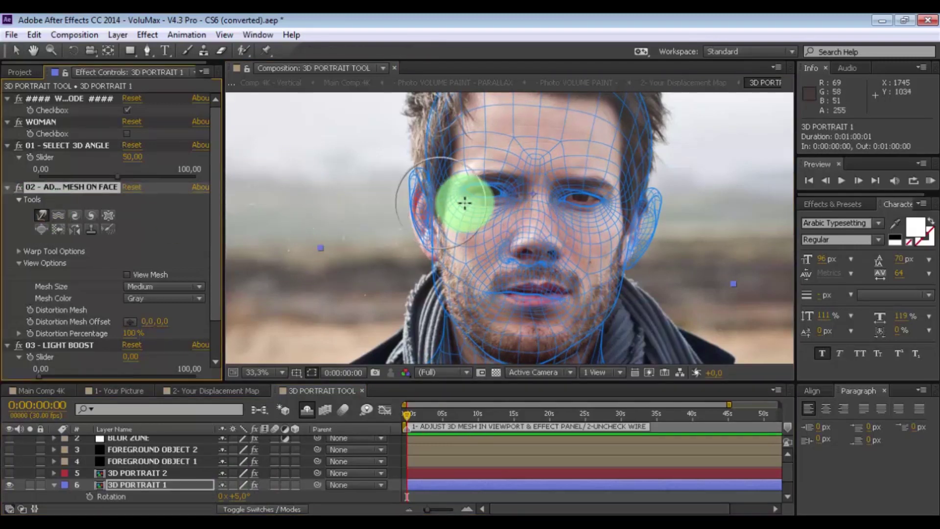
{"action": "left_click_drag", "start_coordinate": [507, 196], "coordinate": [509, 196]}
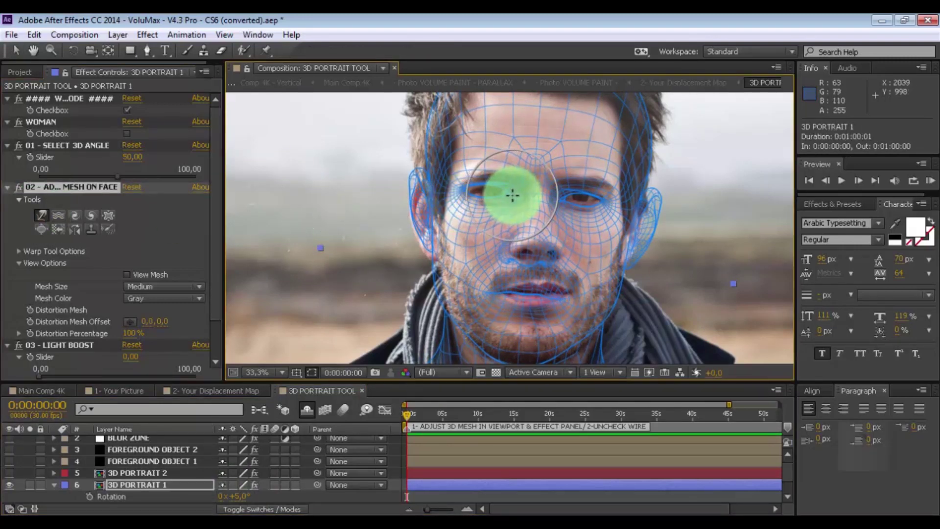
{"action": "key", "text": "grave"}
{"action": "mouse_move", "coordinate": [460, 258]}
{"action": "left_mouse_down"}
{"action": "mouse_move", "coordinate": [419, 252]}
{"action": "mouse_move", "coordinate": [473, 262]}
{"action": "mouse_move", "coordinate": [432, 262]}
{"action": "mouse_move", "coordinate": [435, 253]}
{"action": "mouse_move", "coordinate": [560, 266]}
{"action": "mouse_move", "coordinate": [363, 251]}
{"action": "mouse_move", "coordinate": [374, 242]}
{"action": "mouse_move", "coordinate": [378, 312]}
{"action": "mouse_move", "coordinate": [400, 361]}
{"action": "mouse_move", "coordinate": [377, 272]}
{"action": "mouse_move", "coordinate": [388, 221]}
{"action": "mouse_move", "coordinate": [516, 216]}
{"action": "mouse_move", "coordinate": [613, 270]}
{"action": "mouse_move", "coordinate": [619, 264]}
{"action": "mouse_move", "coordinate": [575, 376]}
{"action": "mouse_move", "coordinate": [478, 435]}
{"action": "mouse_move", "coordinate": [575, 403]}
{"action": "mouse_move", "coordinate": [563, 265]}
{"action": "mouse_move", "coordinate": [641, 265]}
{"action": "mouse_move", "coordinate": [493, 170]}
{"action": "mouse_move", "coordinate": [557, 119]}
{"action": "mouse_move", "coordinate": [603, 173]}
{"action": "mouse_move", "coordinate": [593, 148]}
{"action": "mouse_move", "coordinate": [603, 140]}
{"action": "mouse_move", "coordinate": [604, 169]}
{"action": "mouse_move", "coordinate": [620, 170]}
{"action": "mouse_move", "coordinate": [609, 228]}
{"action": "mouse_move", "coordinate": [590, 105]}
{"action": "mouse_move", "coordinate": [606, 142]}
{"action": "left_mouse_up"}
{"action": "key", "text": "space"}
{"action": "left_click_drag", "start_coordinate": [450, 132], "coordinate": [453, 201]}
{"action": "key", "text": "grave"}
{"action": "left_click", "coordinate": [17, 50]}
Reactivate the mesh Warp tool, expand its options and push the wireframe outward to follow the hair outline.
{"action": "left_click", "coordinate": [41, 215]}
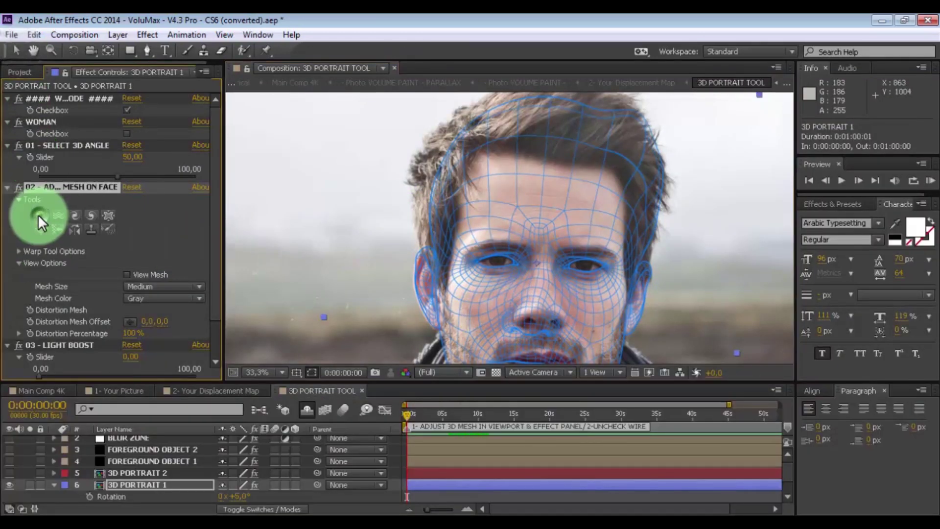
{"action": "left_click", "coordinate": [40, 252]}
{"action": "left_click_drag", "start_coordinate": [435, 176], "coordinate": [412, 152]}
{"action": "key", "text": "space"}
{"action": "left_click_drag", "start_coordinate": [567, 119], "coordinate": [537, 182]}
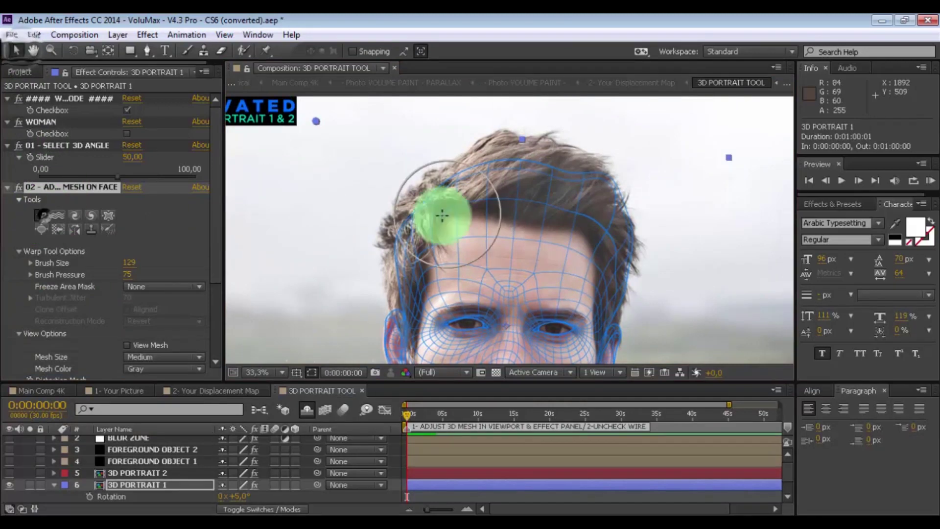
{"action": "mouse_move", "coordinate": [575, 142]}
{"action": "left_mouse_down"}
{"action": "mouse_move", "coordinate": [536, 162]}
{"action": "mouse_move", "coordinate": [521, 136]}
{"action": "mouse_move", "coordinate": [496, 157]}
{"action": "mouse_move", "coordinate": [477, 136]}
{"action": "mouse_move", "coordinate": [501, 130]}
{"action": "mouse_move", "coordinate": [398, 196]}
{"action": "mouse_move", "coordinate": [399, 231]}
{"action": "mouse_move", "coordinate": [384, 225]}
{"action": "mouse_move", "coordinate": [389, 255]}
{"action": "mouse_move", "coordinate": [378, 256]}
{"action": "mouse_move", "coordinate": [393, 272]}
{"action": "mouse_move", "coordinate": [381, 271]}
{"action": "mouse_move", "coordinate": [393, 297]}
{"action": "mouse_move", "coordinate": [379, 251]}
{"action": "left_mouse_up"}
Set the warp Brush Size to 39 and refine the mesh edge above the ear on the image's left side.
{"action": "scroll", "coordinate": [396, 257], "scroll_direction": "up", "scroll_amount": 3}
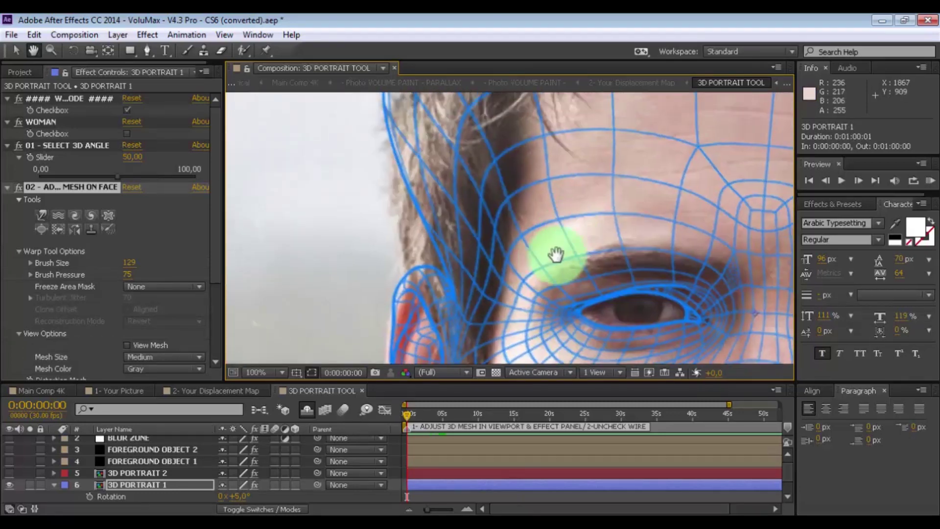
{"action": "left_click_drag", "start_coordinate": [129, 263], "coordinate": [73, 269]}
{"action": "mouse_move", "coordinate": [403, 168]}
{"action": "left_mouse_down"}
{"action": "mouse_move", "coordinate": [391, 199]}
{"action": "mouse_move", "coordinate": [407, 228]}
{"action": "left_mouse_up"}
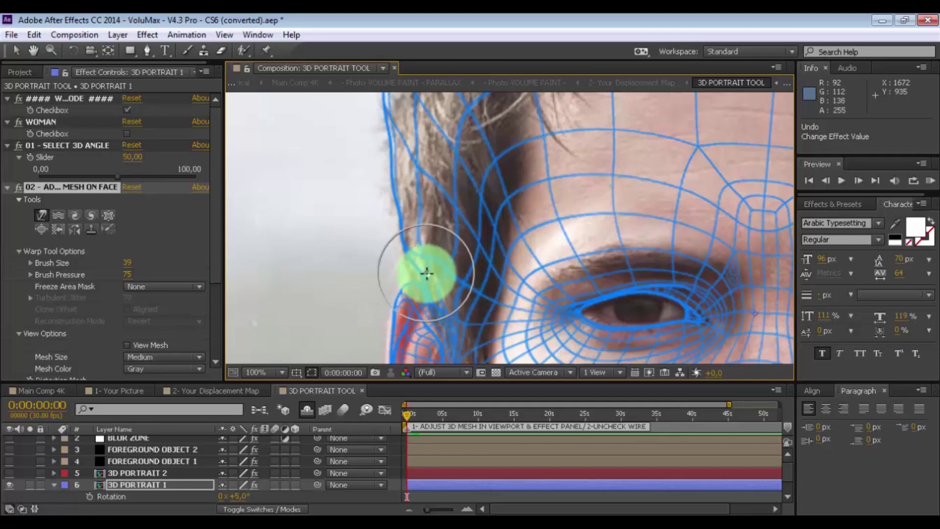
Refine the mesh edge around the ear and hairline on the image's right side with the Warp tool.
{"action": "scroll", "coordinate": [617, 276], "scroll_direction": "down", "scroll_amount": 3}
{"action": "left_click_drag", "start_coordinate": [623, 279], "coordinate": [399, 269]}
{"action": "scroll", "coordinate": [372, 244], "scroll_direction": "up", "scroll_amount": 2}
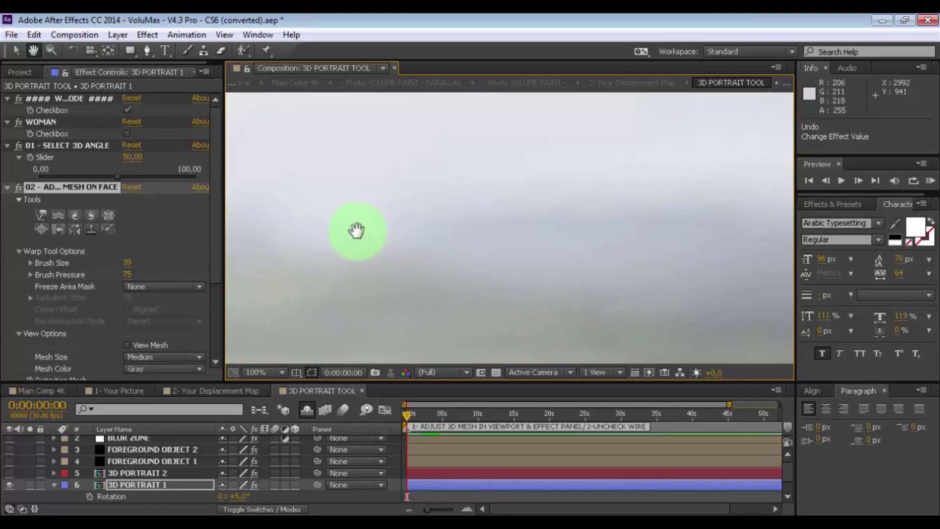
{"action": "scroll", "coordinate": [357, 231], "scroll_direction": "down", "scroll_amount": 1}
{"action": "left_click_drag", "start_coordinate": [357, 235], "coordinate": [455, 282]}
{"action": "scroll", "coordinate": [453, 276], "scroll_direction": "up", "scroll_amount": 2}
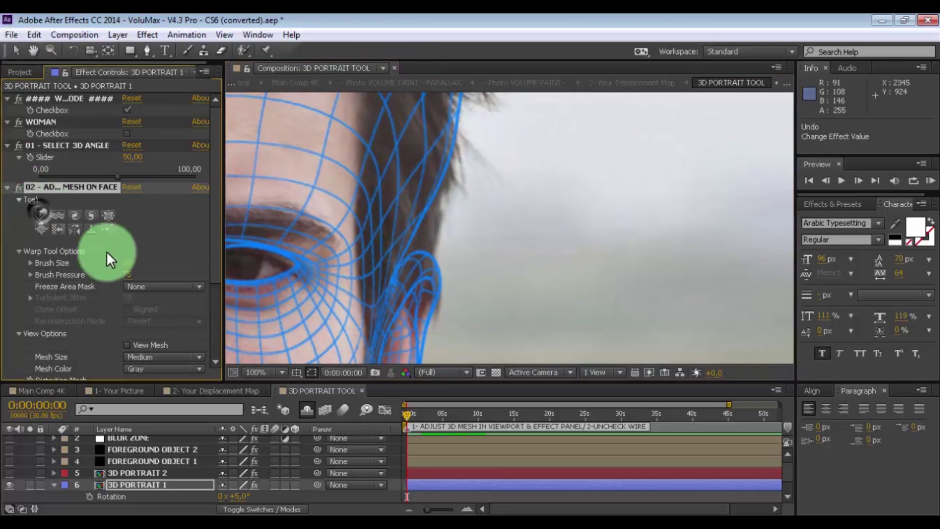
{"action": "mouse_move", "coordinate": [426, 240]}
{"action": "left_mouse_down"}
{"action": "mouse_move", "coordinate": [398, 274]}
{"action": "mouse_move", "coordinate": [401, 302]}
{"action": "left_mouse_up"}
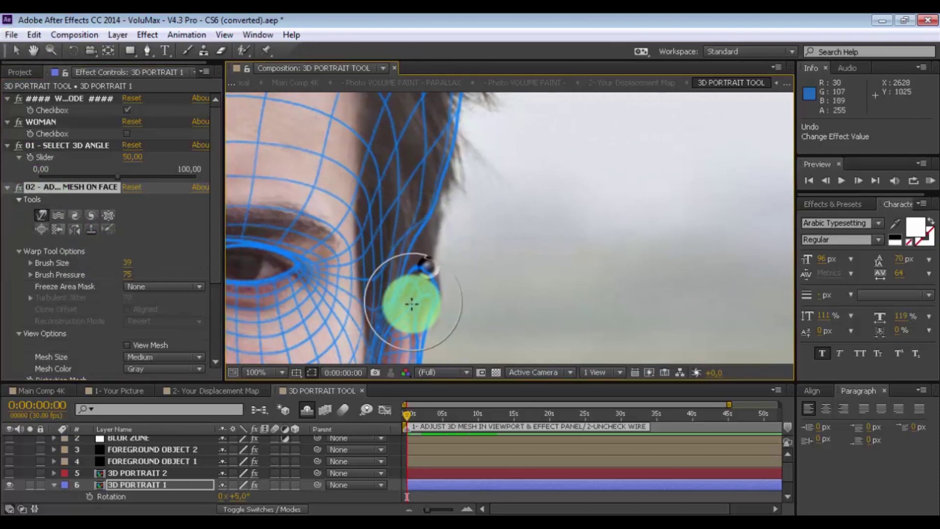
{"action": "mouse_move", "coordinate": [424, 250]}
{"action": "left_mouse_down"}
{"action": "mouse_move", "coordinate": [392, 282]}
{"action": "mouse_move", "coordinate": [419, 289]}
{"action": "mouse_move", "coordinate": [431, 305]}
{"action": "mouse_move", "coordinate": [421, 317]}
{"action": "mouse_move", "coordinate": [430, 299]}
{"action": "mouse_move", "coordinate": [414, 289]}
{"action": "mouse_move", "coordinate": [433, 310]}
{"action": "mouse_move", "coordinate": [424, 309]}
{"action": "mouse_move", "coordinate": [430, 279]}
{"action": "left_mouse_up"}
{"action": "key", "text": "comma"}
{"action": "key", "text": "comma"}
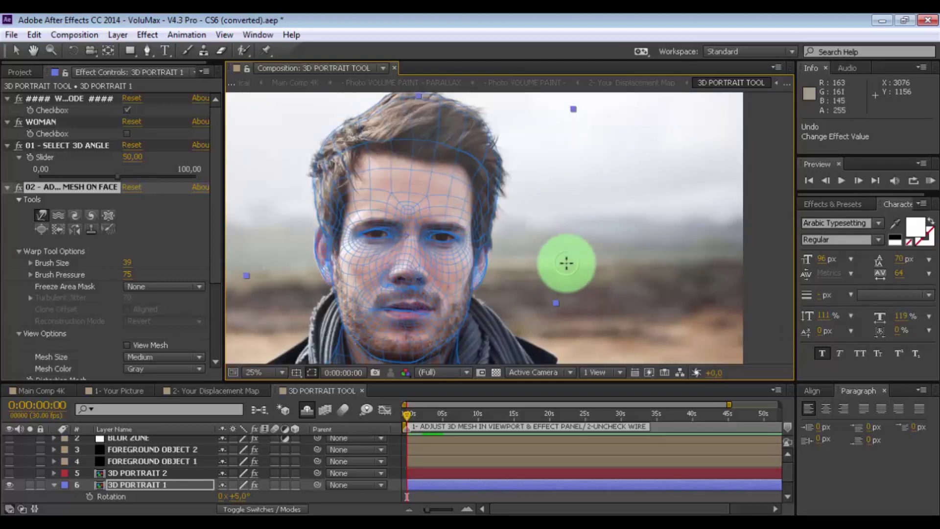
Collapse the 3D PORTRAIT 1 properties, then make BACKGROUND OBJECT 1 visible and select it.
{"action": "left_click", "coordinate": [14, 50]}
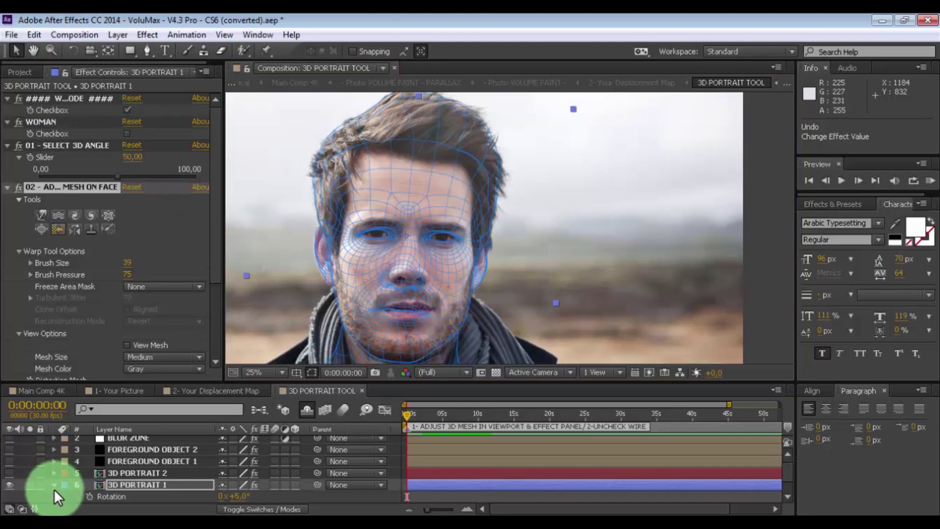
{"action": "left_click", "coordinate": [55, 490]}
{"action": "left_click", "coordinate": [54, 484]}
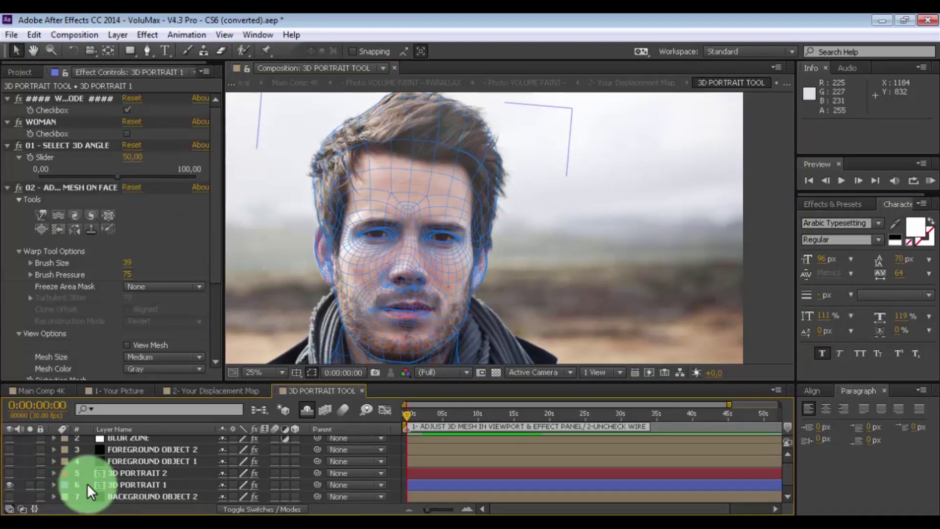
{"action": "left_click", "coordinate": [116, 496]}
{"action": "scroll", "coordinate": [117, 495], "scroll_direction": "down", "scroll_amount": 1}
{"action": "left_click", "coordinate": [116, 495]}
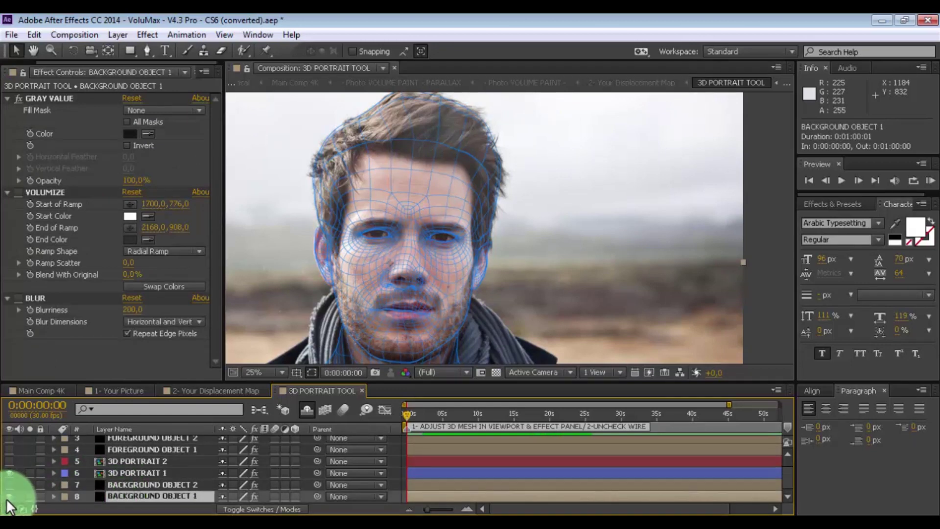
{"action": "left_click", "coordinate": [93, 125]}
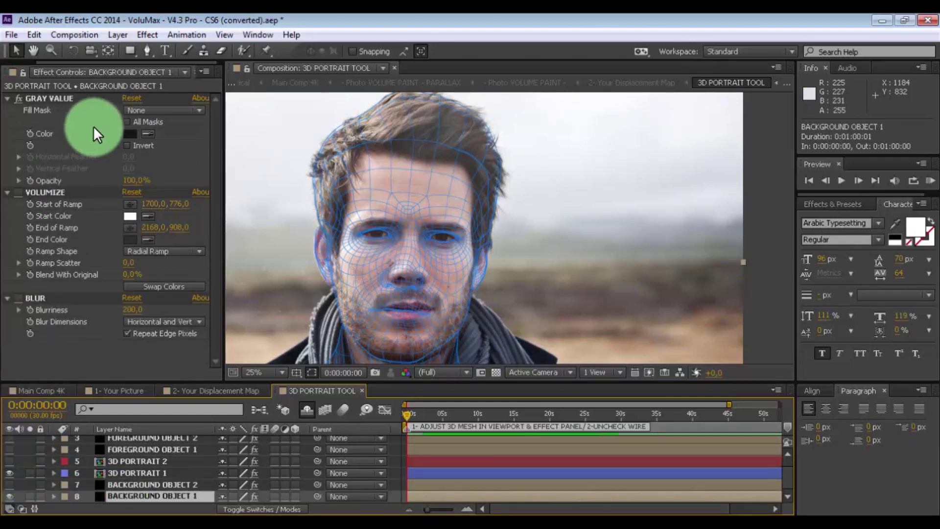
With the Pen tool, start a mask on BACKGROUND OBJECT 1 from the neck along the scarf, collar and shoulder on the image's left side.
{"action": "left_click", "coordinate": [148, 47]}
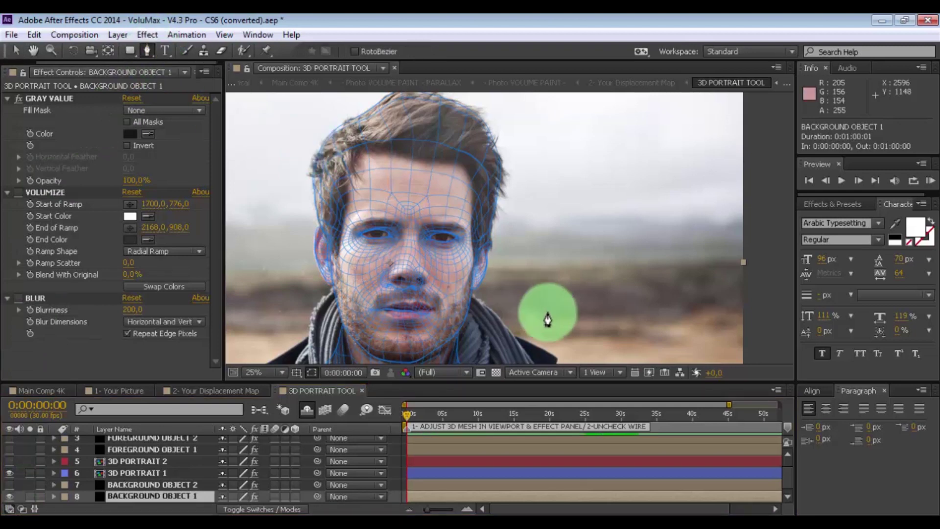
{"action": "left_click_drag", "start_coordinate": [398, 319], "coordinate": [457, 233]}
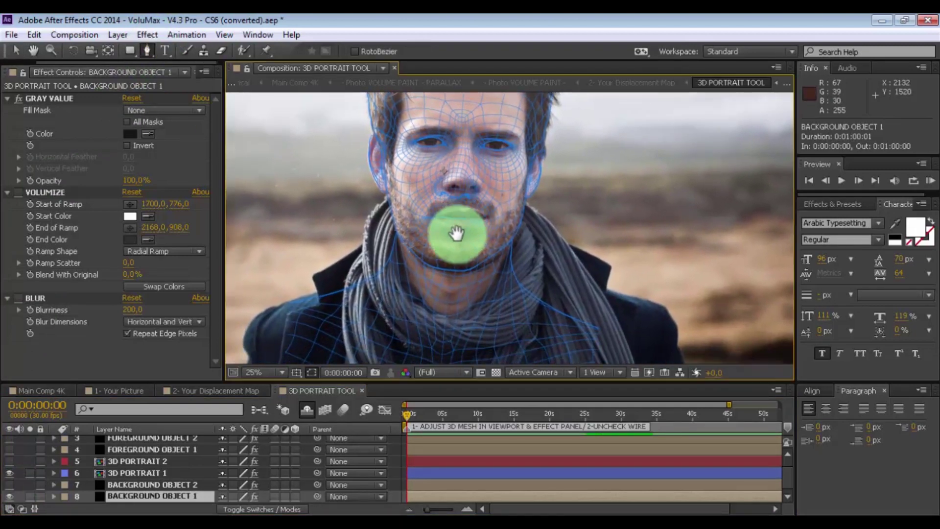
{"action": "scroll", "coordinate": [465, 228], "scroll_direction": "down", "scroll_amount": 1}
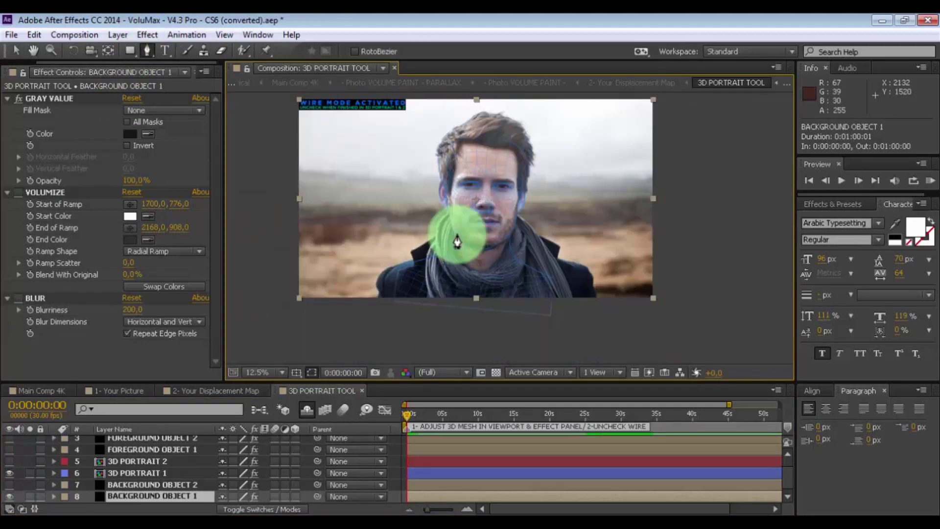
{"action": "left_click", "coordinate": [263, 368]}
{"action": "left_click", "coordinate": [276, 123]}
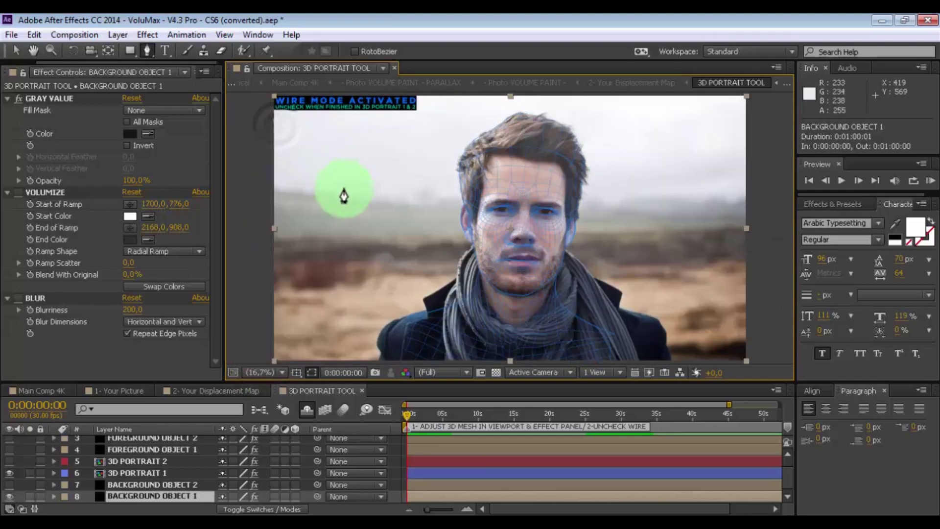
{"action": "left_click", "coordinate": [468, 247]}
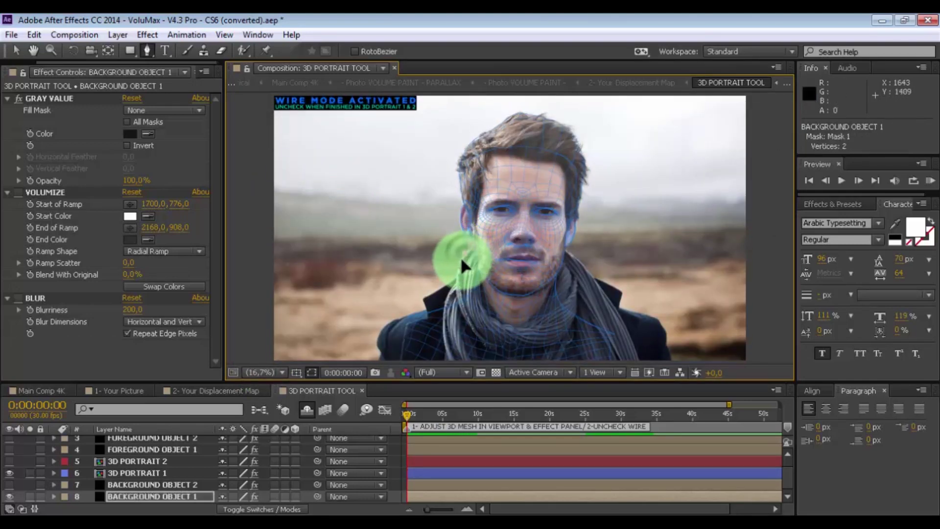
{"action": "left_click", "coordinate": [441, 282]}
{"action": "left_click", "coordinate": [430, 295]}
{"action": "left_click", "coordinate": [420, 308]}
{"action": "left_click", "coordinate": [405, 319]}
{"action": "left_click", "coordinate": [395, 327]}
{"action": "left_click", "coordinate": [383, 342]}
{"action": "left_click", "coordinate": [377, 357]}
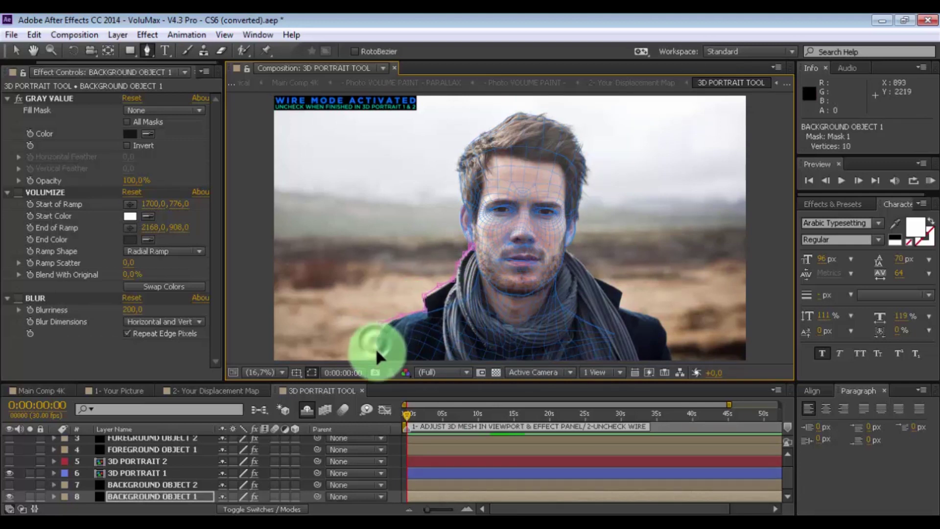
Continue the mask across the image's lower edge and up around the shoulder on the image's right side.
{"action": "left_click_drag", "start_coordinate": [459, 340], "coordinate": [434, 326]}
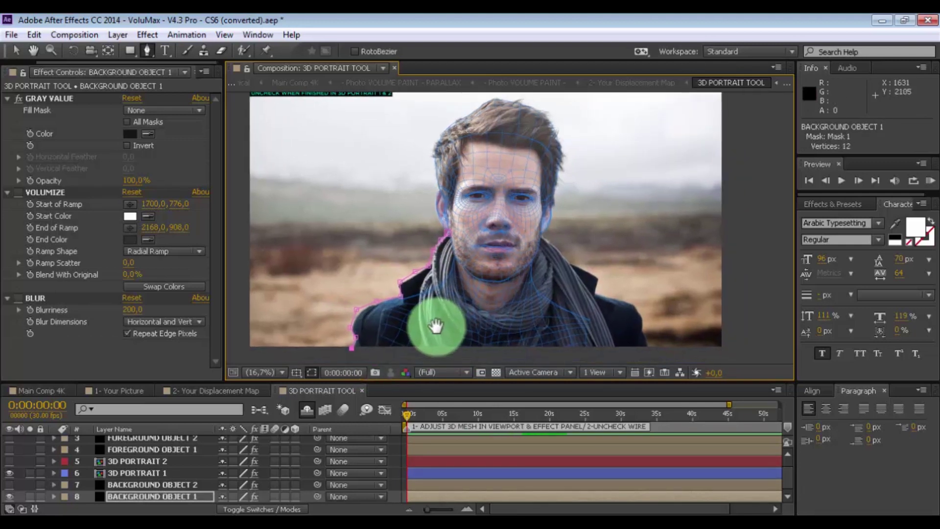
{"action": "left_click", "coordinate": [645, 350]}
{"action": "left_click", "coordinate": [643, 335]}
{"action": "left_click", "coordinate": [645, 341]}
{"action": "left_click", "coordinate": [643, 331]}
{"action": "left_click", "coordinate": [640, 319]}
{"action": "left_click", "coordinate": [633, 304]}
{"action": "left_click", "coordinate": [605, 296]}
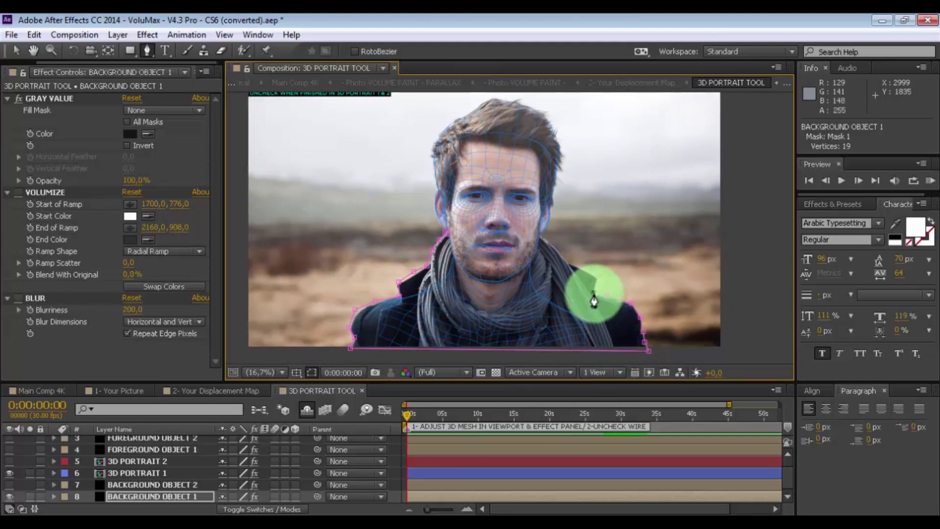
Trace the mask along the right-side collar and scarf, then around the jaw, and close it at its starting point.
{"action": "left_click", "coordinate": [594, 293]}
{"action": "left_click", "coordinate": [599, 281]}
{"action": "left_click", "coordinate": [590, 275]}
{"action": "left_click", "coordinate": [579, 266]}
{"action": "left_click", "coordinate": [547, 241]}
{"action": "left_click", "coordinate": [540, 245]}
{"action": "left_click", "coordinate": [533, 265]}
{"action": "left_click", "coordinate": [521, 279]}
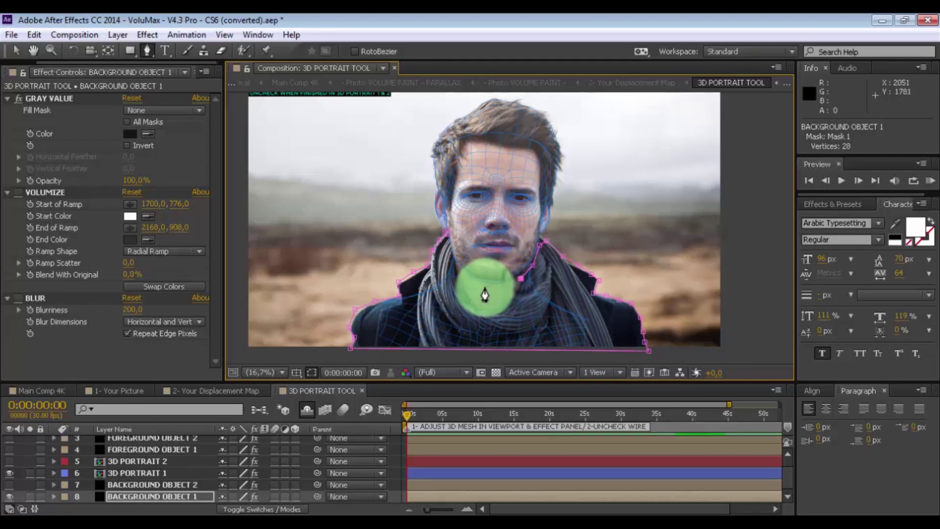
{"action": "left_click", "coordinate": [484, 288]}
{"action": "left_click", "coordinate": [464, 279]}
{"action": "left_click", "coordinate": [451, 258]}
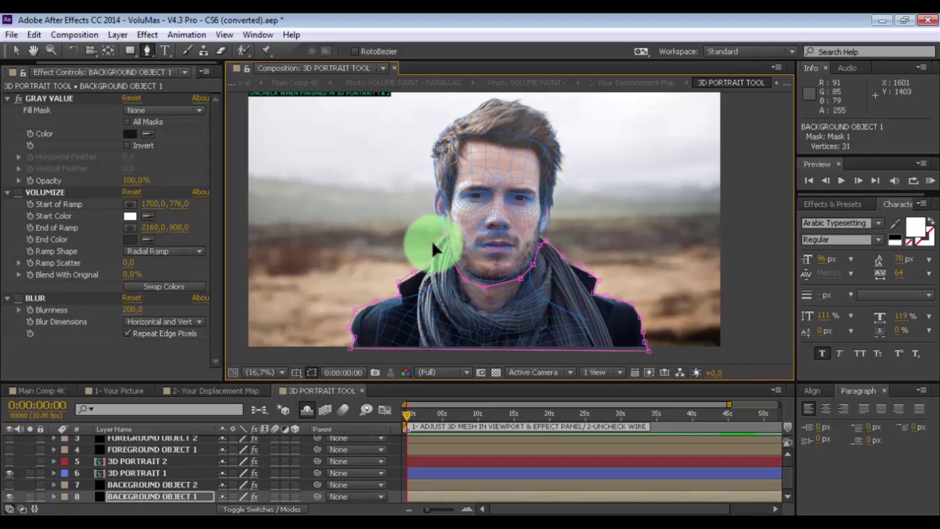
Enable the BLUR effect on BACKGROUND OBJECT 1 and set its Blurriness to 136.
{"action": "left_click", "coordinate": [121, 495]}
{"action": "left_click", "coordinate": [18, 297]}
{"action": "left_click_drag", "start_coordinate": [131, 309], "coordinate": [72, 316]}
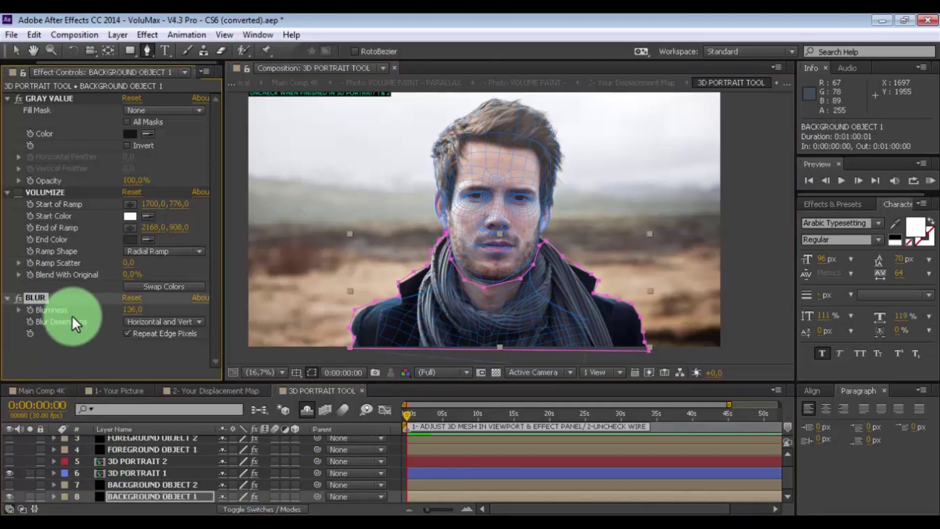
Turn off wire mode on 3D PORTRAIT 1 and open the Main Comp 4K composition.
{"action": "left_click", "coordinate": [143, 475]}
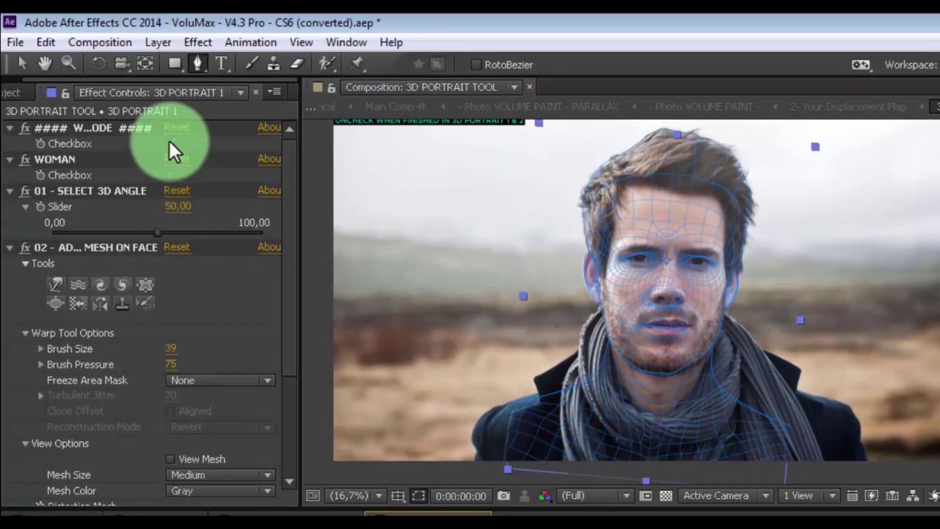
{"action": "left_click", "coordinate": [161, 133]}
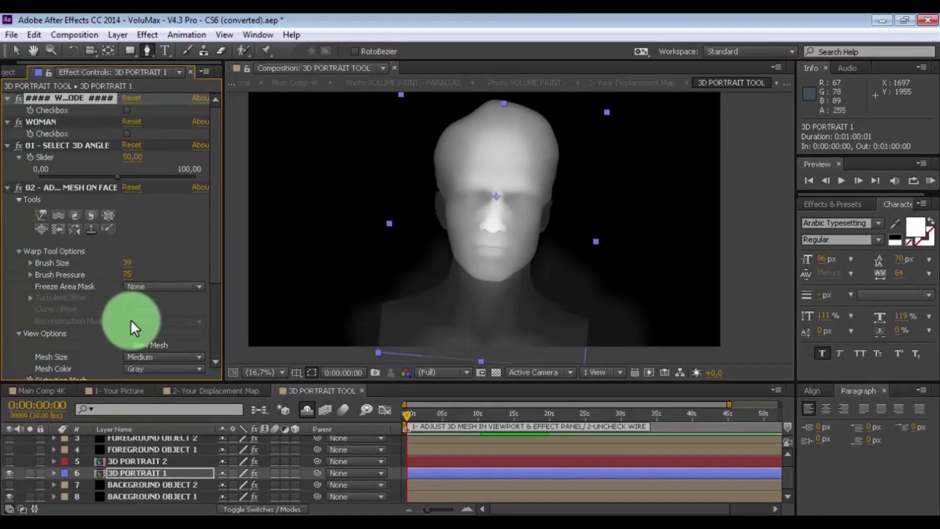
{"action": "left_click", "coordinate": [49, 392]}
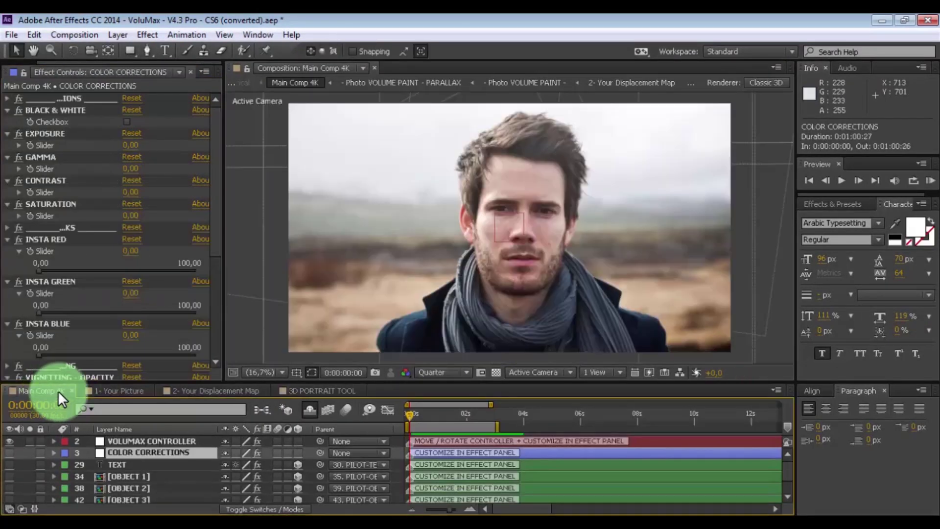
Move the VOLUMAX CONTROLLER around the photo to test the parallax, leaving it near the photo's lower-right corner at about 3390, 1698.
{"action": "left_click", "coordinate": [124, 442]}
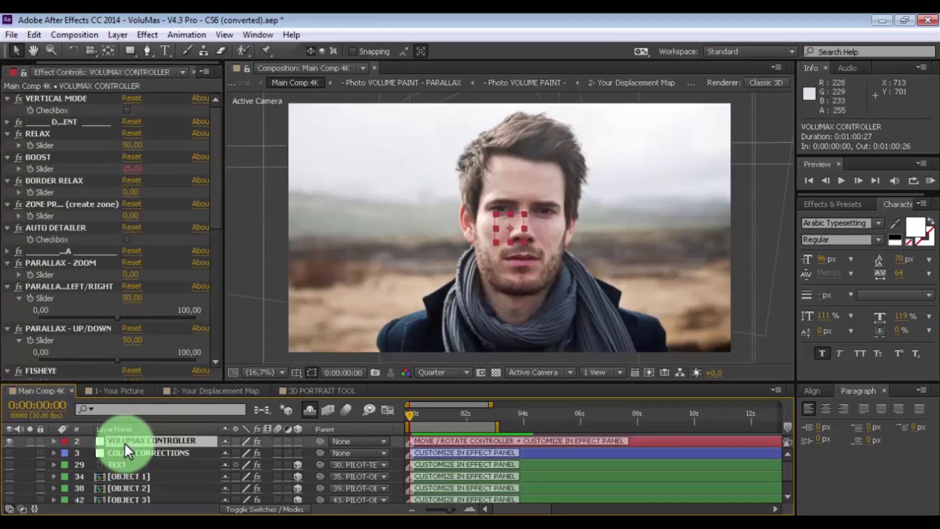
{"action": "left_click_drag", "start_coordinate": [508, 233], "coordinate": [680, 151]}
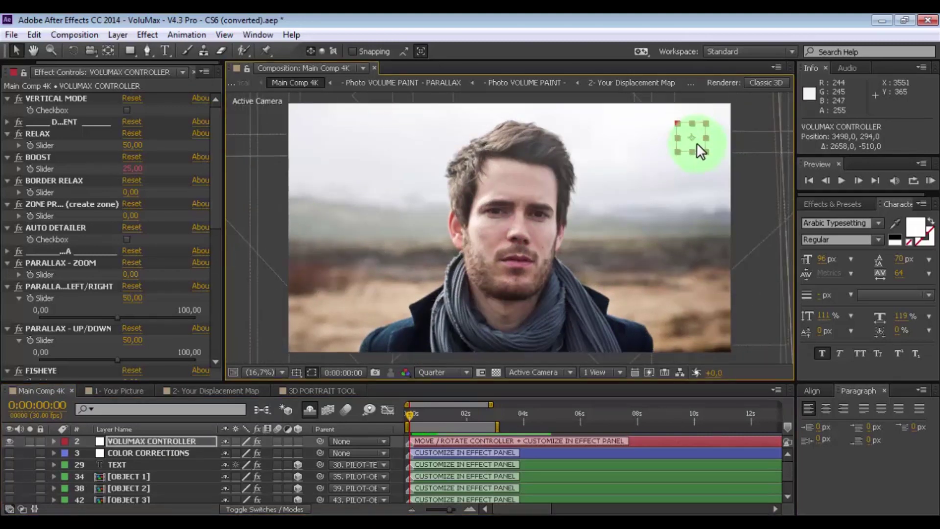
{"action": "left_click_drag", "start_coordinate": [380, 302], "coordinate": [677, 299]}
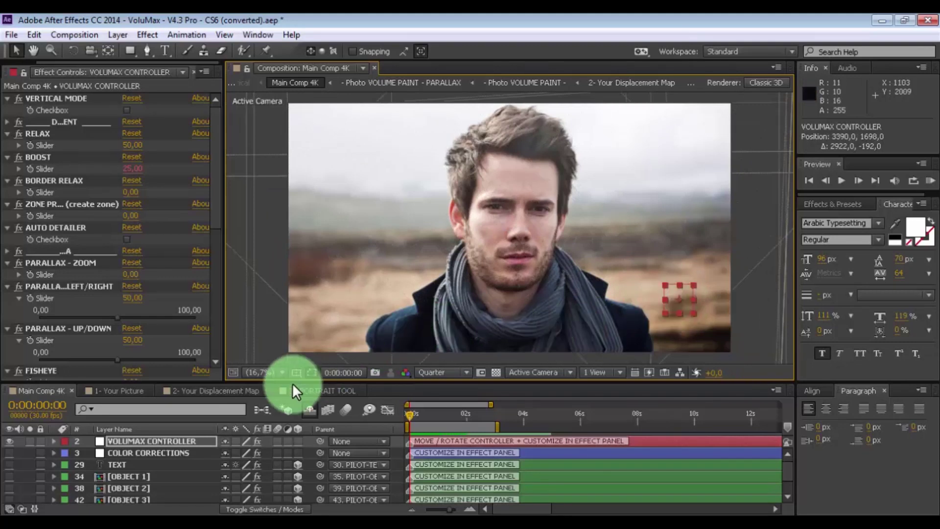
Show the VOLUMAX CONTROLLER's position properties and start keyframing X Position and Y Position at 0:00:00:00.
{"action": "left_click", "coordinate": [138, 442]}
{"action": "key", "text": "p"}
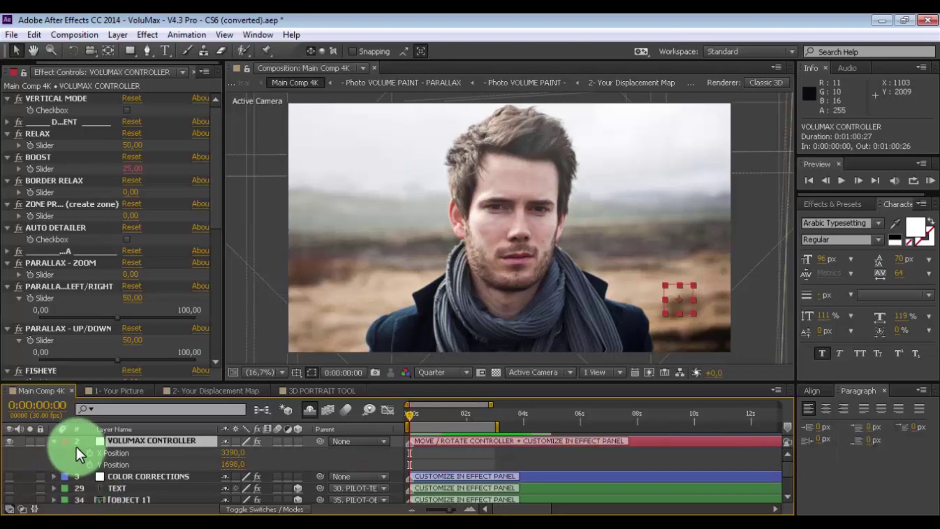
{"action": "left_click", "coordinate": [88, 451]}
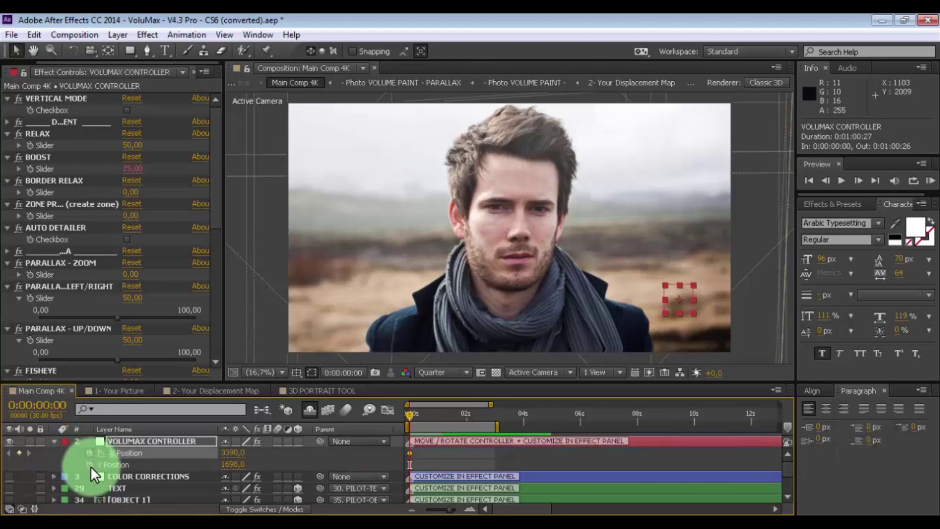
{"action": "left_click", "coordinate": [90, 465]}
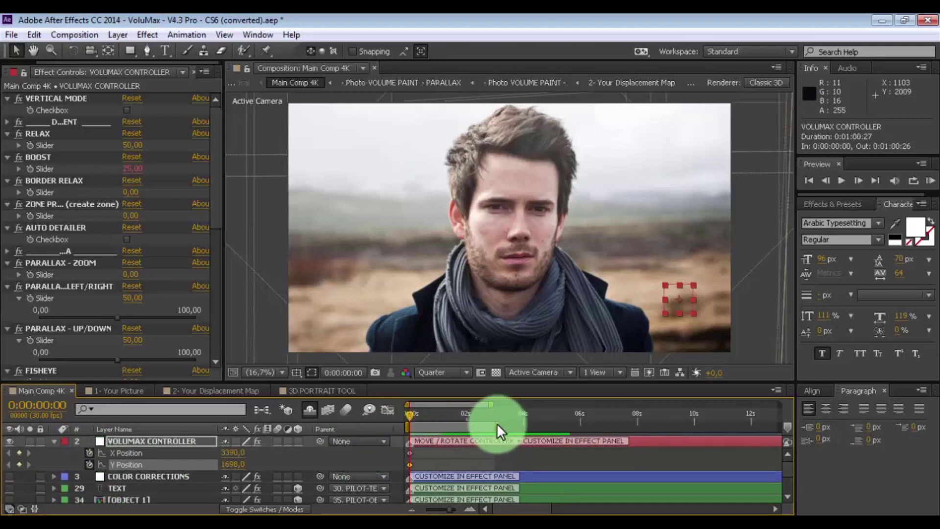
Extend the work area to 0:00:04:01 and, at 0:00:03:29, move the VOLUMAX CONTROLLER to the photo's upper-left area at about 234, 498.
{"action": "left_click_drag", "start_coordinate": [497, 424], "coordinate": [528, 429]}
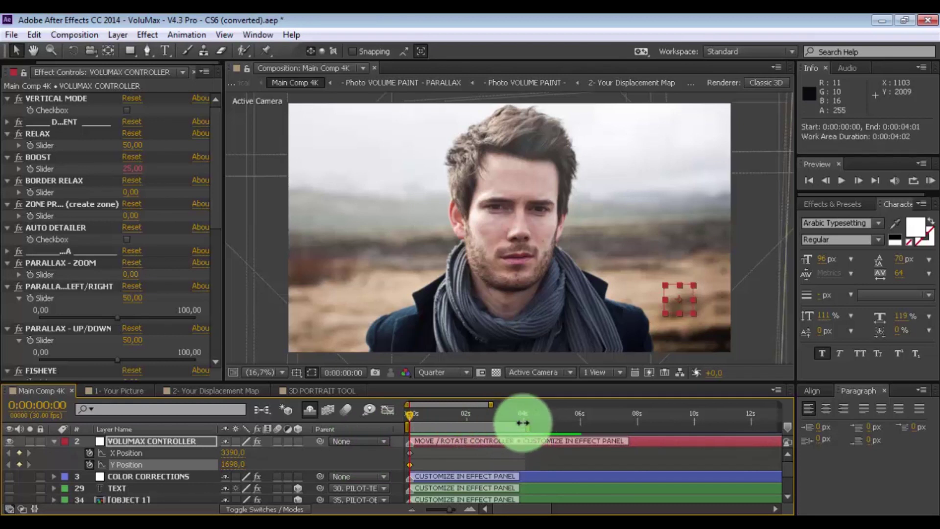
{"action": "left_click", "coordinate": [522, 416]}
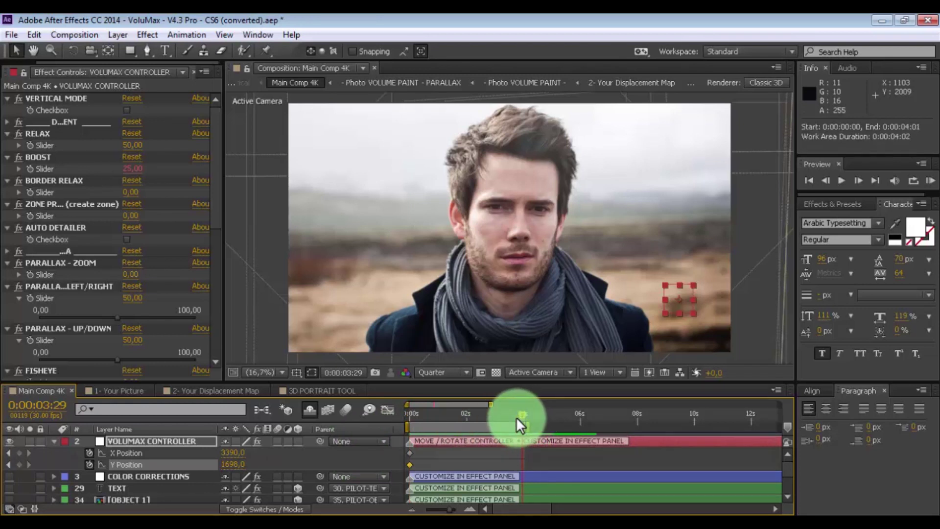
{"action": "left_click_drag", "start_coordinate": [680, 296], "coordinate": [315, 163]}
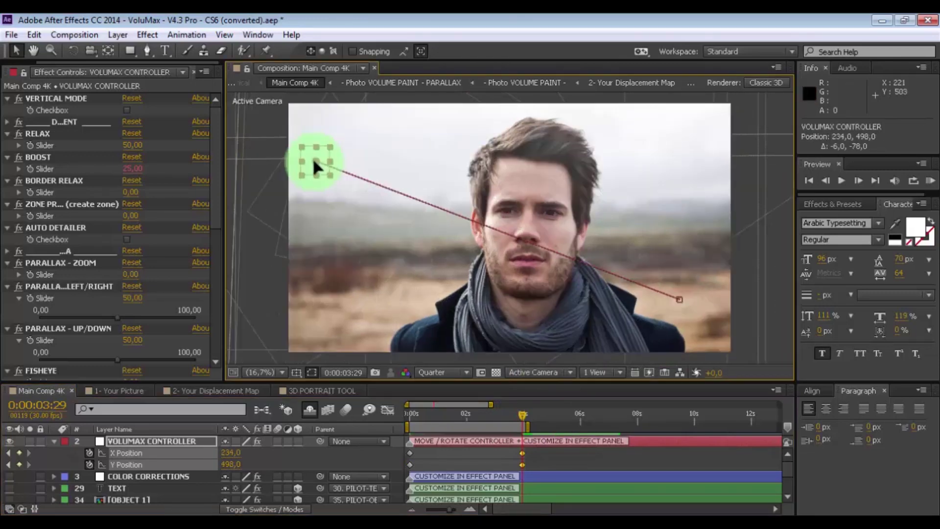